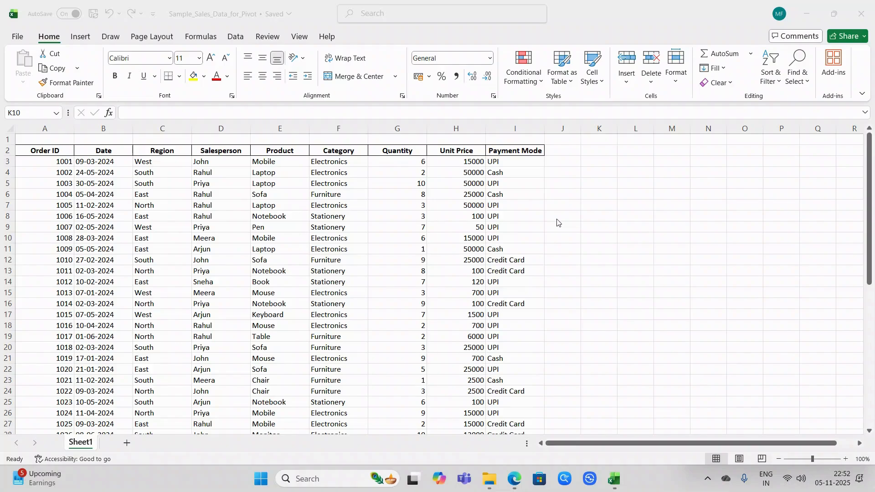
# Step: Examine the sales data on Sheet1 across one record, from Order ID through Payment Mode
pyautogui.click(56, 207)
pyautogui.click(56, 205)
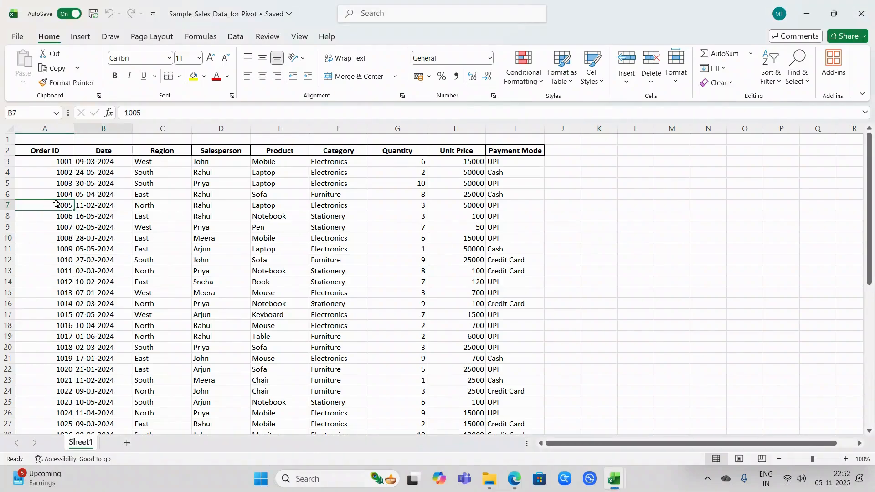
pyautogui.press('Right')
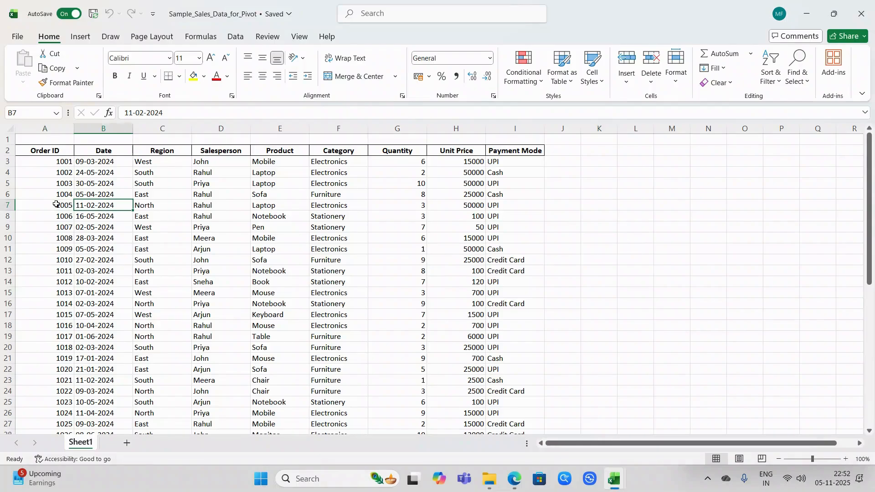
pyautogui.press('Right')
pyautogui.press('Right')
pyautogui.press('Right')
pyautogui.press('Left')
pyautogui.press('Left')
pyautogui.press('Left')
pyautogui.press('Left')
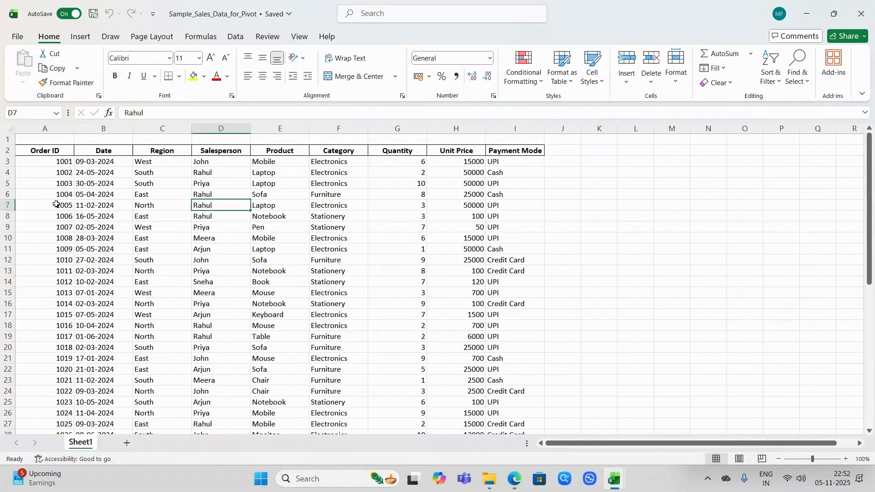
pyautogui.press('Right')
pyautogui.press('Right')
pyautogui.press('Right')
pyautogui.press('Right')
pyautogui.press('Right')
pyautogui.press('Right')
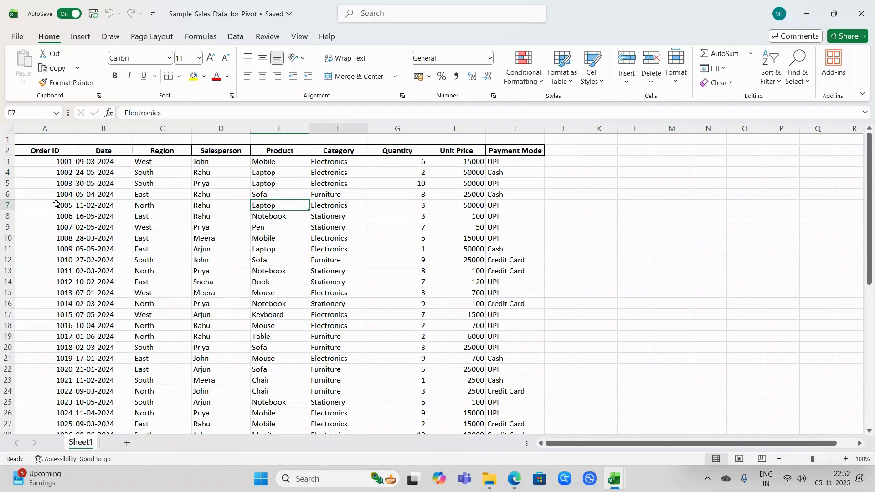
pyautogui.press('Right')
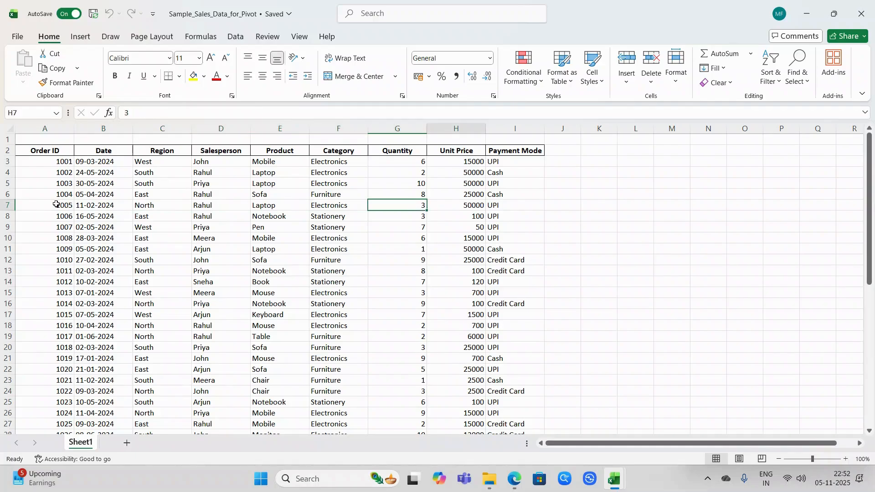
pyautogui.press('Right')
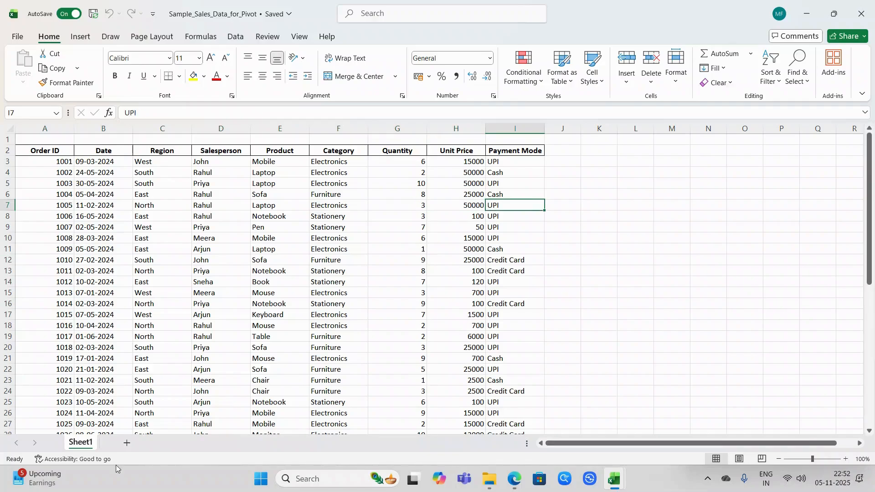
# Step: Add a new worksheet and start a PivotTable from a table or range, placed at its cell B3
pyautogui.click(128, 444)
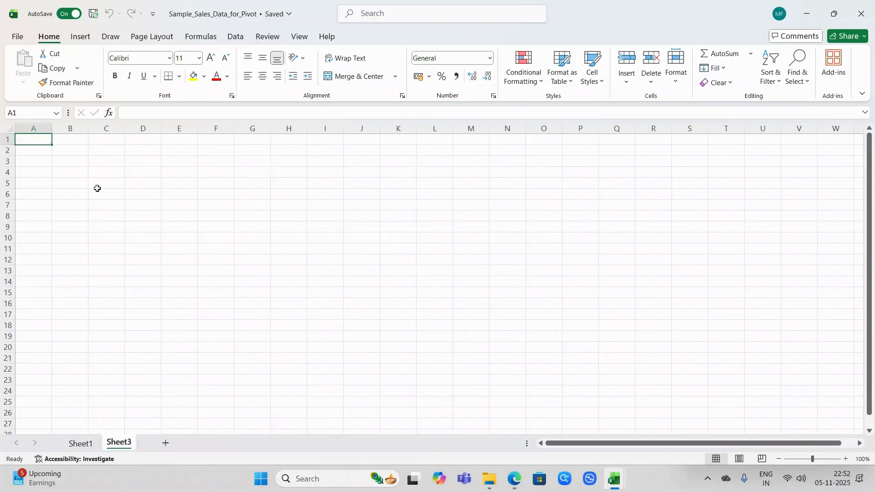
pyautogui.click(76, 168)
pyautogui.click(67, 162)
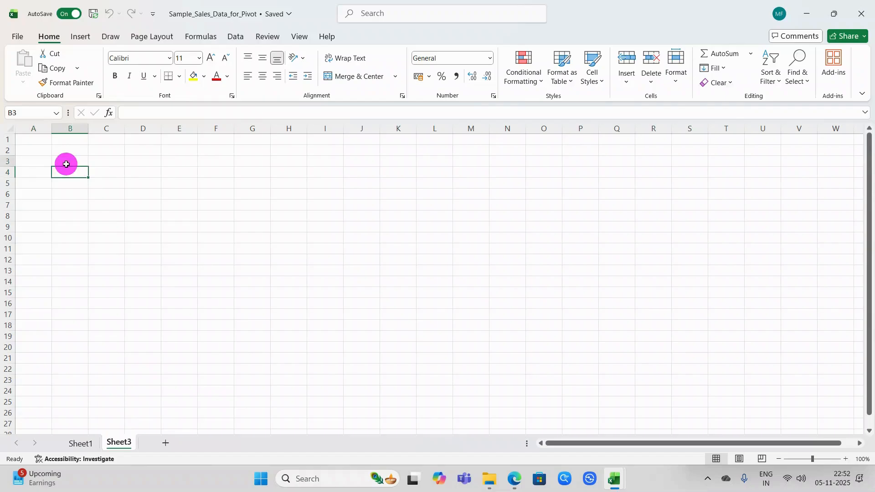
pyautogui.click(77, 35)
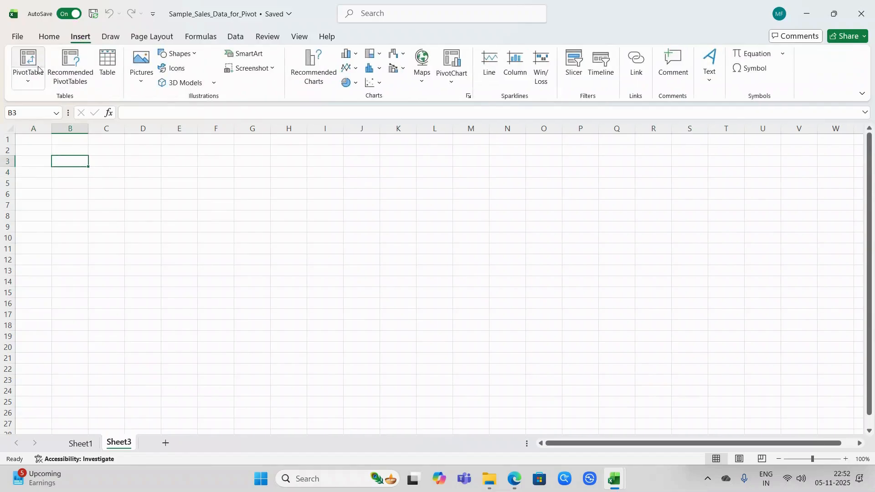
pyautogui.click(36, 77)
pyautogui.click(53, 100)
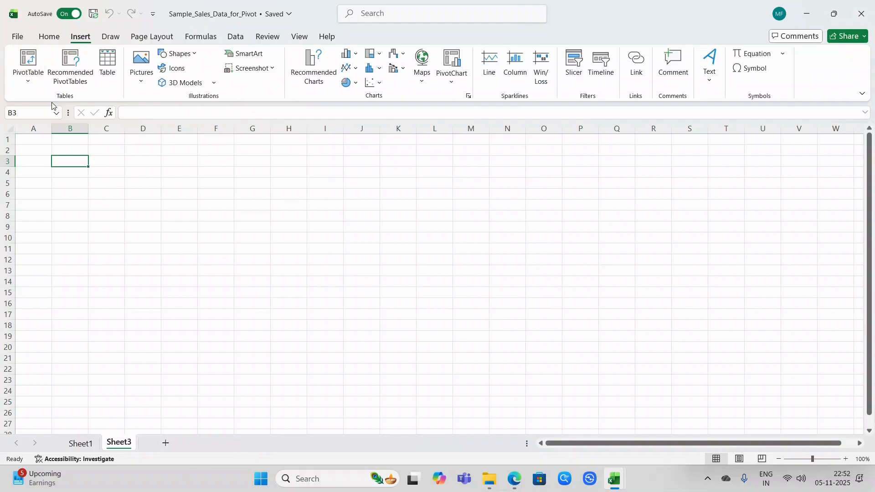
# Step: Set the PivotTable source range to Sheet1!$A$2:$I$52 and create the PivotTable
pyautogui.click(87, 443)
pyautogui.click(78, 333)
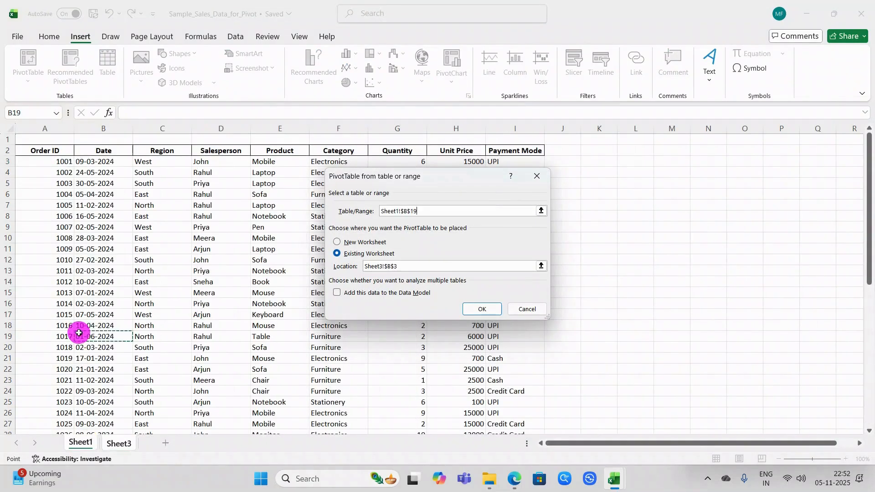
pyautogui.press('Left')
pyautogui.press('Up')
pyautogui.hotkey('ctrl', 'Up')
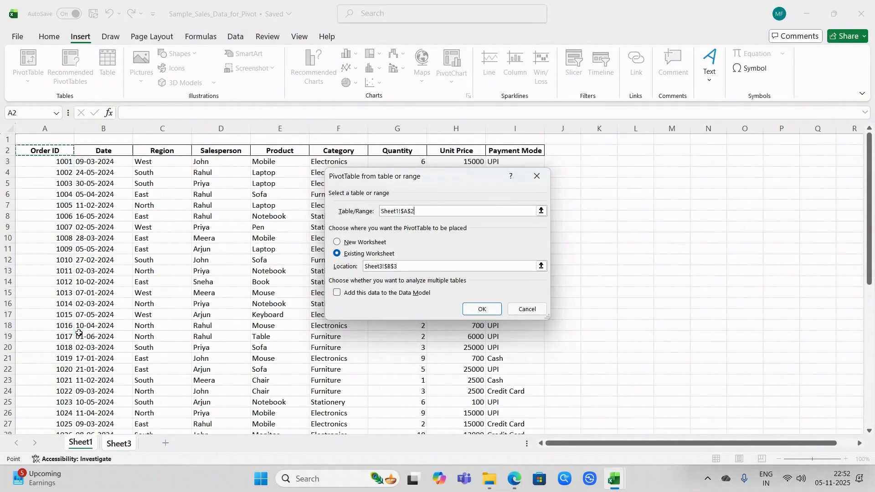
pyautogui.hotkey('ctrl', 'shift', 'Right')
pyautogui.hotkey('ctrl', 'shift', 'Down')
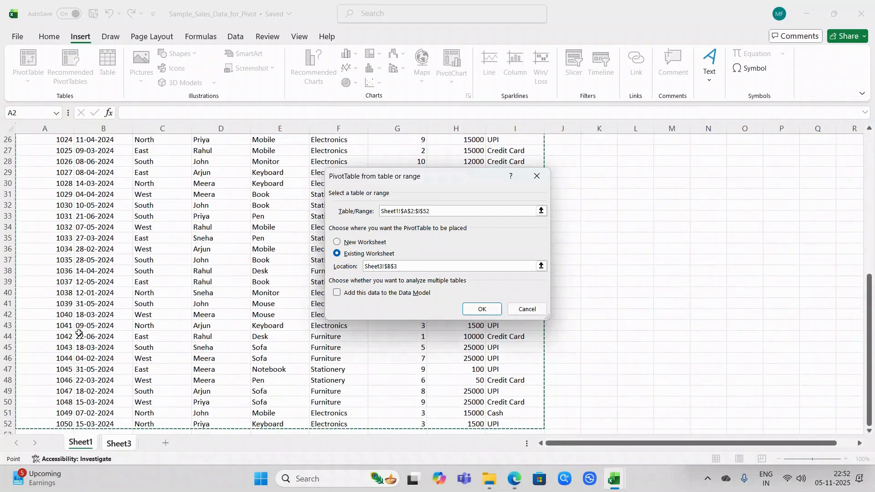
pyautogui.click(483, 309)
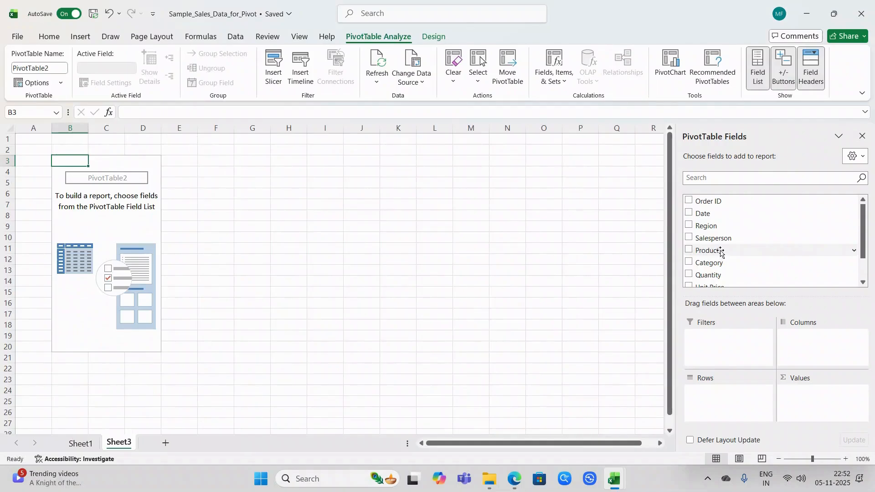
# Step: Lay out the PivotTable with Salesperson as rows and the sums of Quantity and Unit Price as values
pyautogui.moveTo(697, 238); pyautogui.dragTo(713, 392)
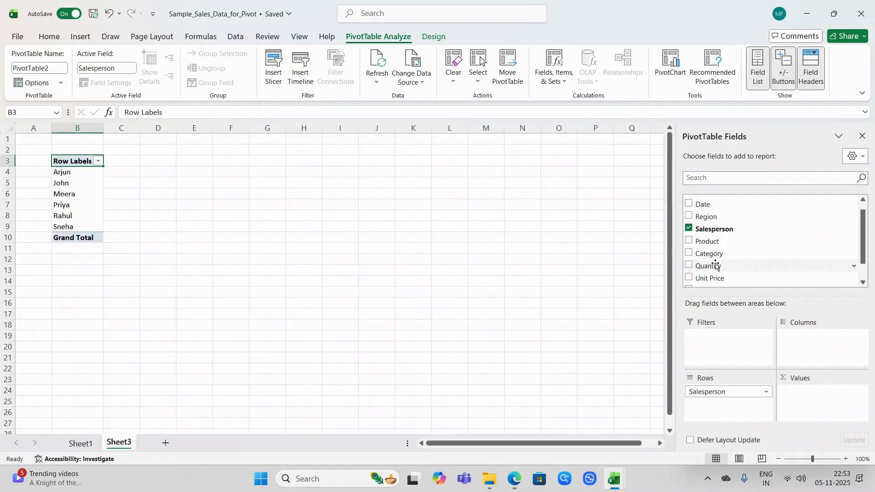
pyautogui.moveTo(714, 264); pyautogui.dragTo(810, 392)
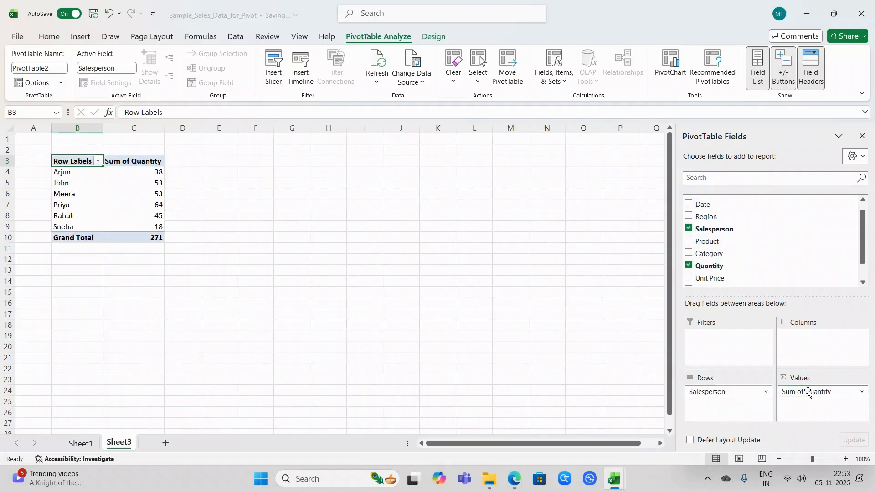
pyautogui.moveTo(724, 278); pyautogui.dragTo(801, 401)
pyautogui.click(457, 194)
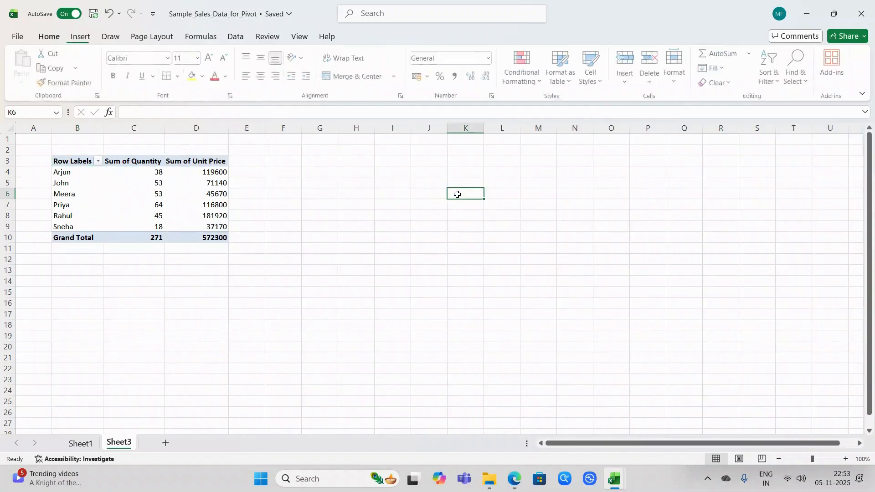
# Step: Enter the formula =C4*D4 in cell E4, beside the PivotTable, to multiply quantity by unit price
pyautogui.press('Left')
pyautogui.press('Left')
pyautogui.press('Left')
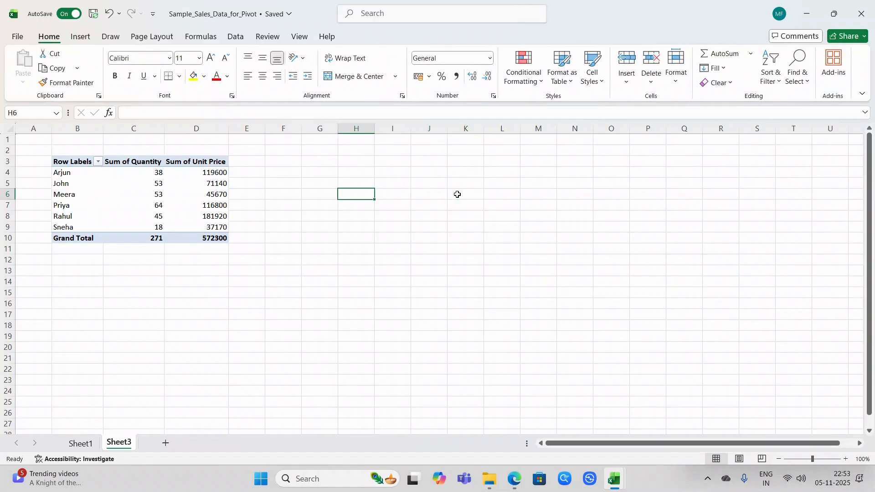
pyautogui.press('Left')
pyautogui.press('Left')
pyautogui.press('Left')
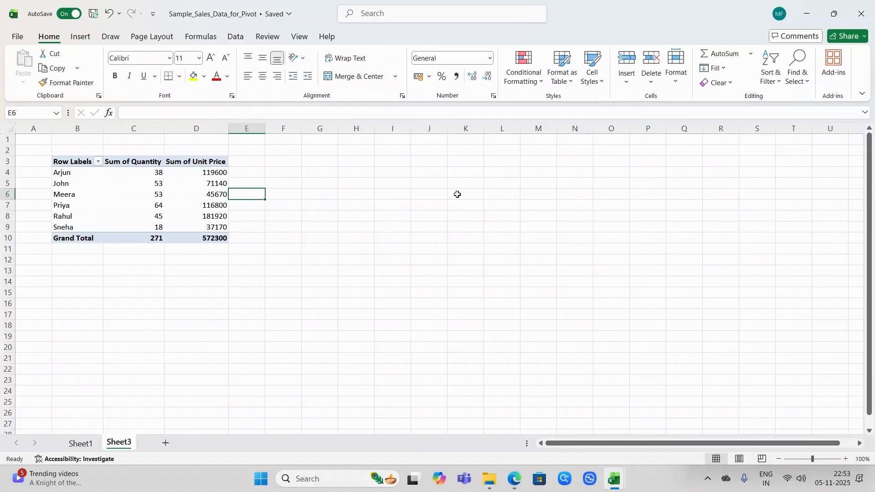
pyautogui.press('Up')
pyautogui.press('Up')
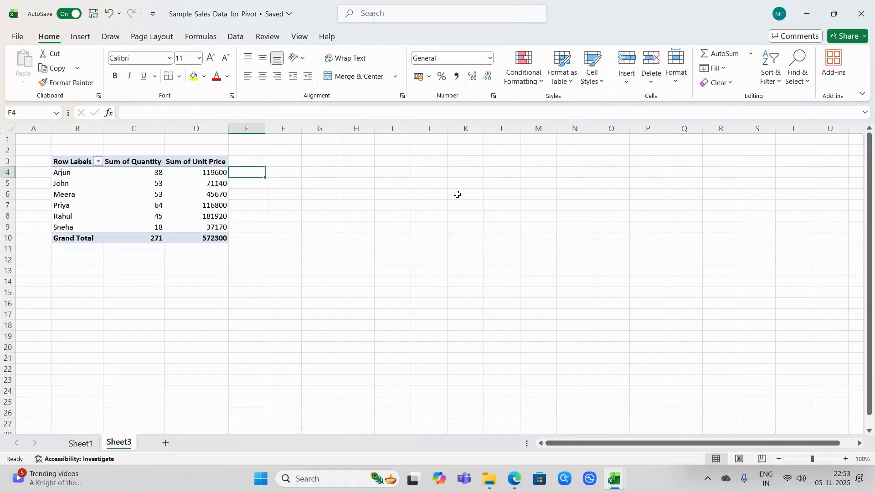
pyautogui.write('=')
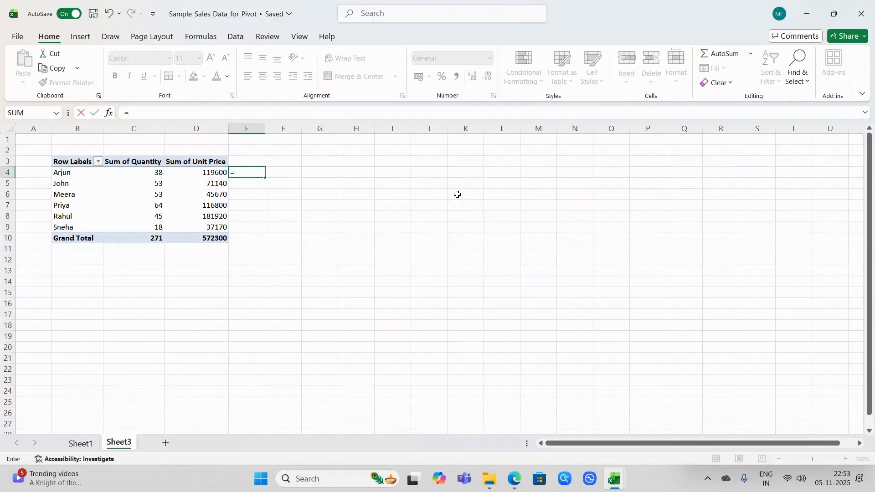
pyautogui.write('c4*')
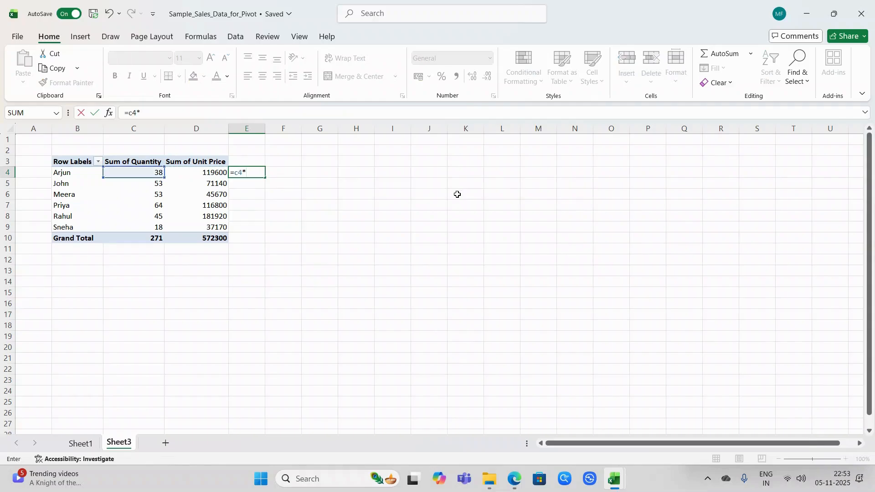
pyautogui.write('d4')
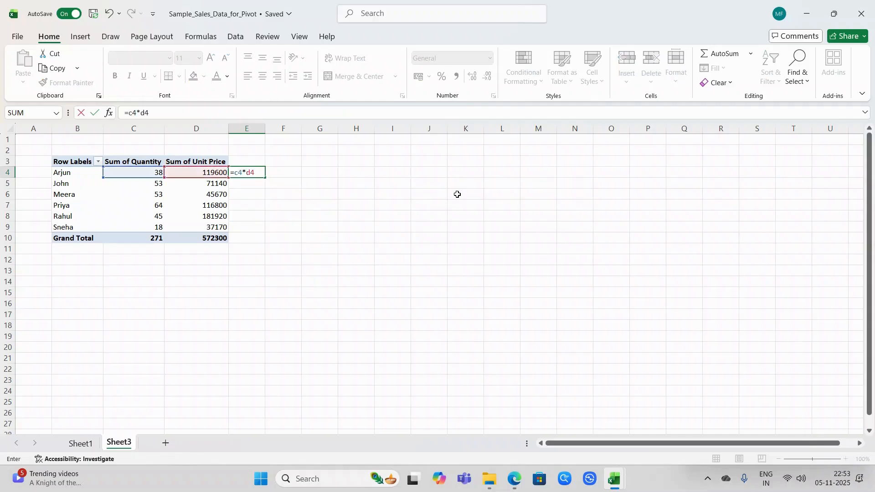
pyautogui.hotkey('ctrl', 'Return')
# Step: Fill the E4 formula down through E9 for all the salespersons
pyautogui.hotkey('shift', 'Right')
pyautogui.hotkey('shift', 'Right')
pyautogui.hotkey('shift', 'Left')
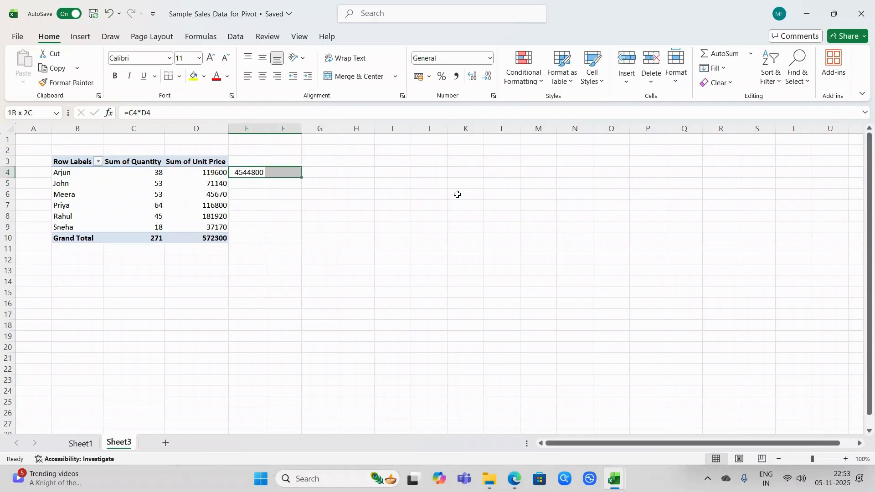
pyautogui.hotkey('shift', 'Down')
pyautogui.hotkey('shift', 'Down')
pyautogui.hotkey('shift', 'Down')
pyautogui.hotkey('shift', 'Left')
pyautogui.hotkey('shift', 'Down')
pyautogui.hotkey('shift', 'Down')
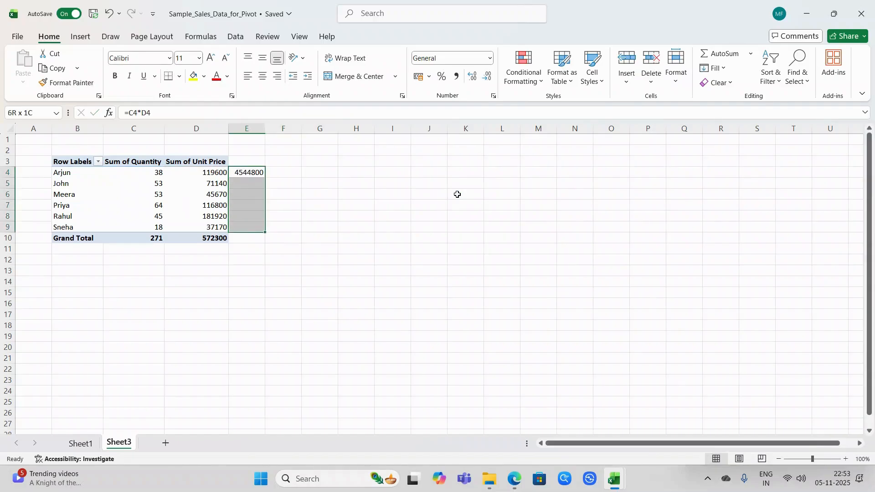
pyautogui.hotkey('ctrl', 'd')
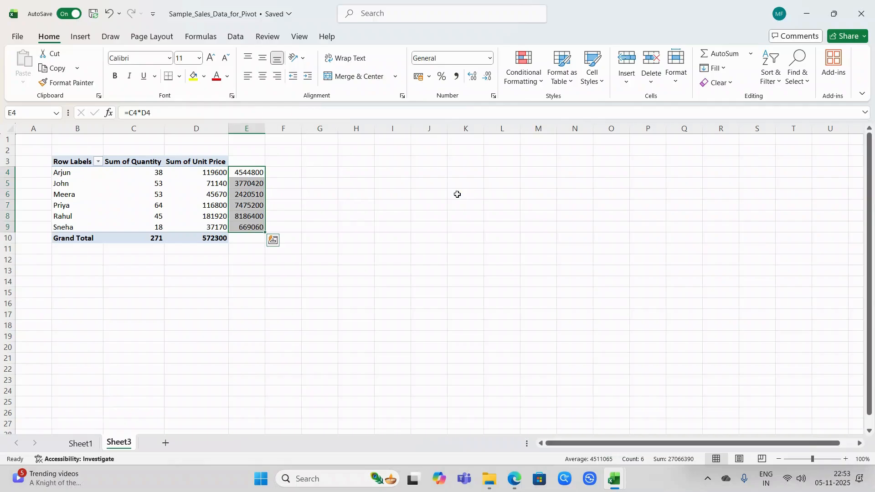
pyautogui.press('Left')
pyautogui.press('Right')
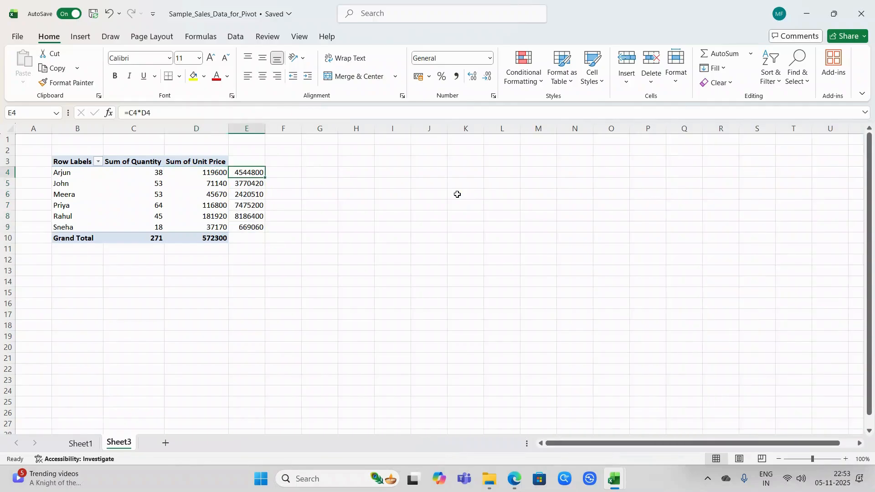
# Step: Add the Product field to the PivotTable rows beneath Salesperson and look over the expanded report
pyautogui.press('Left')
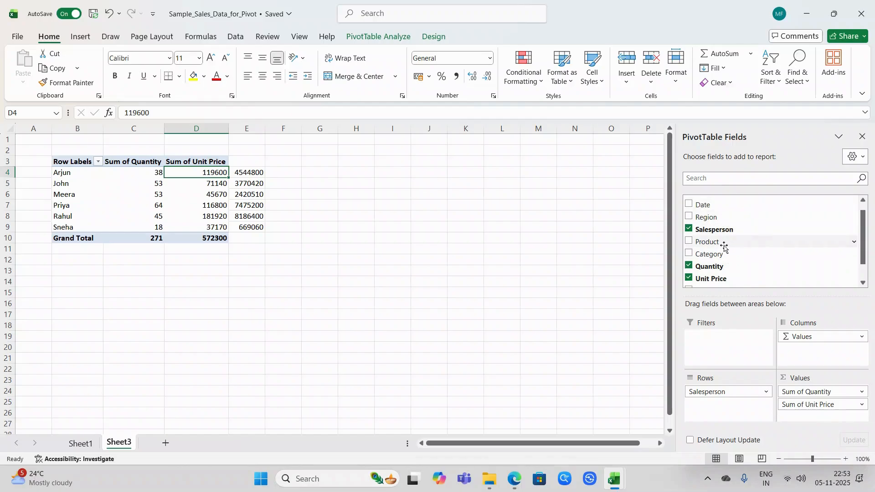
pyautogui.moveTo(725, 247); pyautogui.dragTo(726, 404)
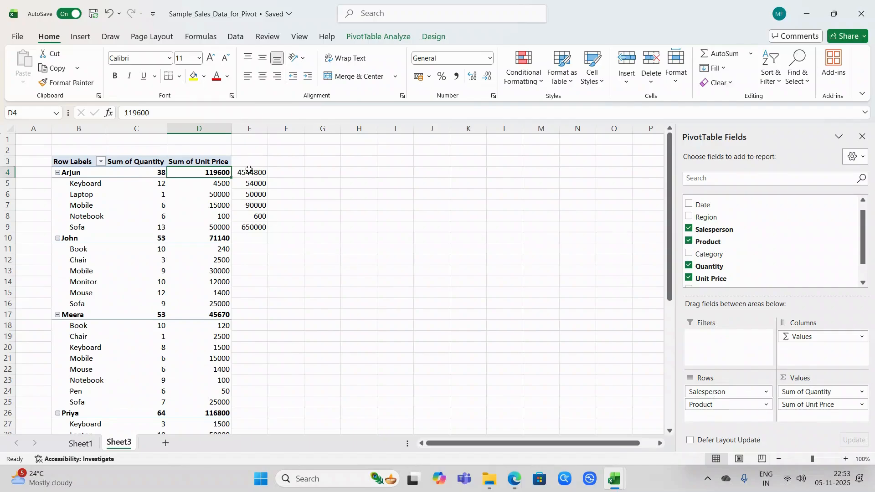
pyautogui.scroll(-3, 242, 271)
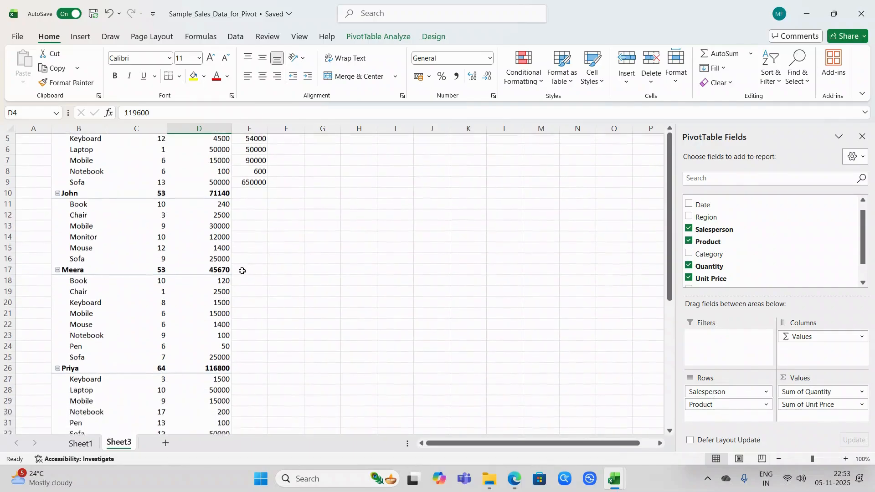
pyautogui.scroll(-4, 242, 271)
pyautogui.scroll(7, 242, 271)
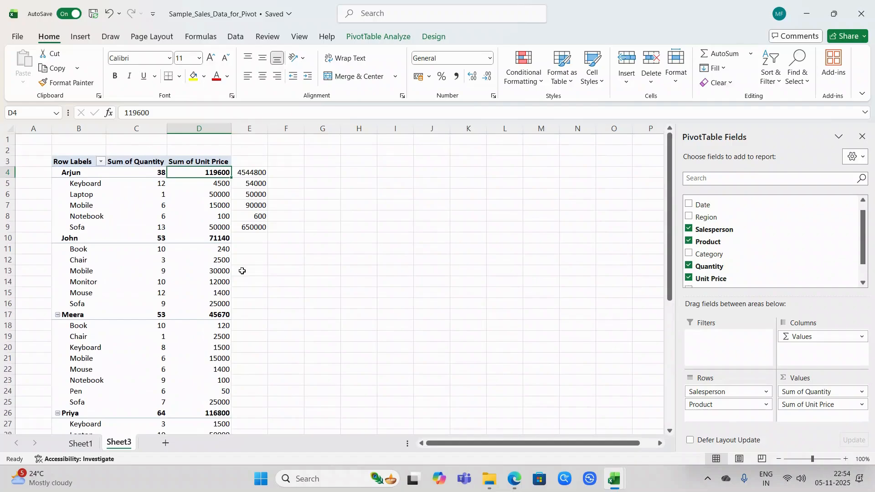
# Step: Fill the multiplication formula in column E down from row 9 to row 46, above the grand total row
pyautogui.press('Down')
pyautogui.press('Down')
pyautogui.press('Down')
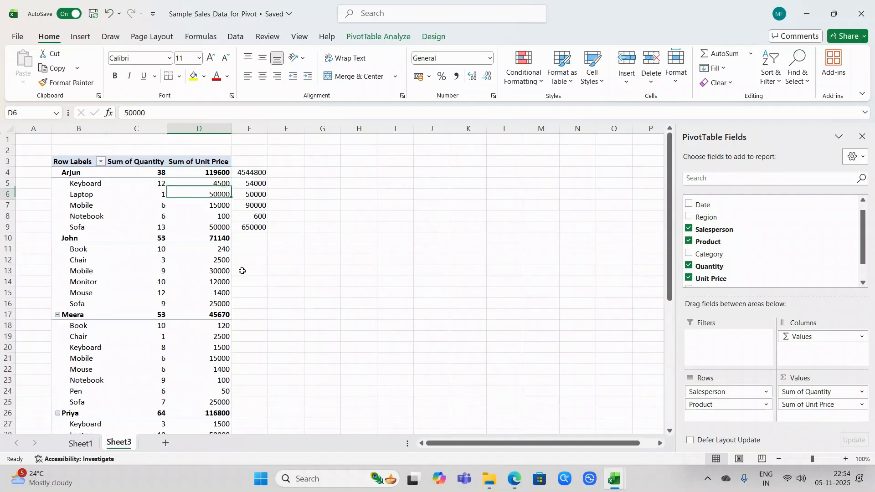
pyautogui.hotkey('ctrl', 'Down')
pyautogui.press('Right')
pyautogui.hotkey('ctrl', 'shift', 'Up')
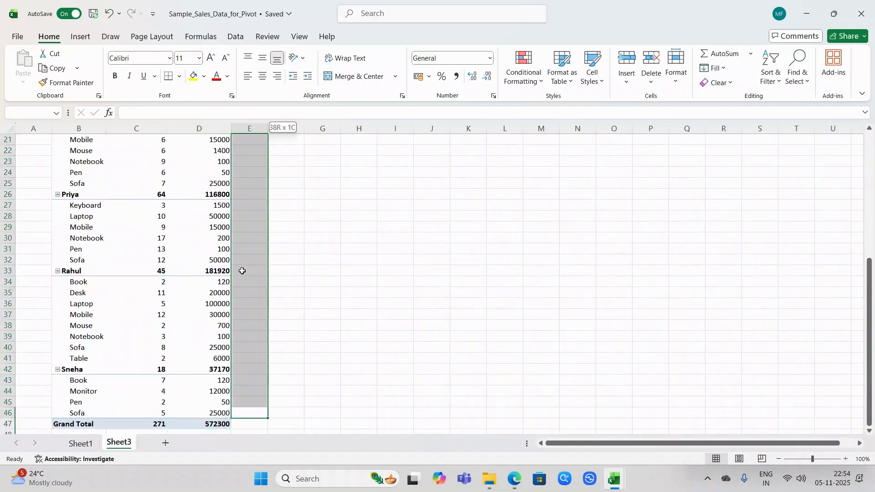
pyautogui.hotkey('ctrl', 'd')
pyautogui.hotkey('ctrl', 'Up')
pyautogui.hotkey('ctrl', 'Up')
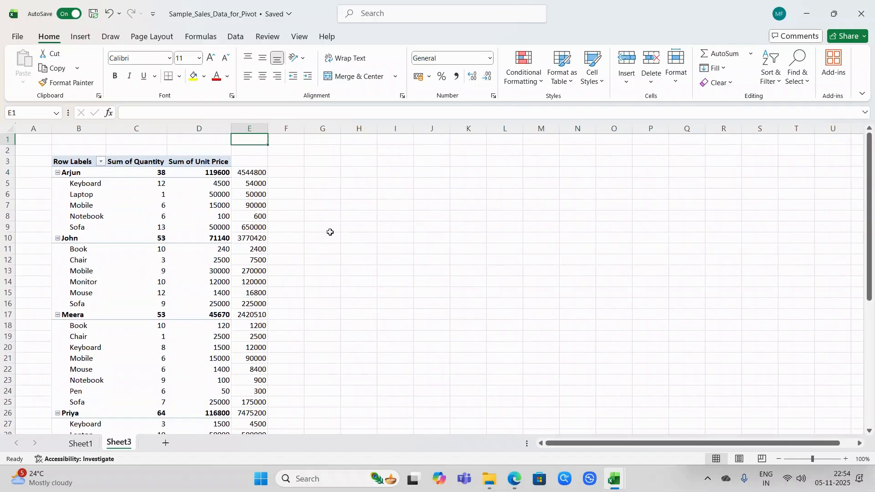
pyautogui.click(192, 203)
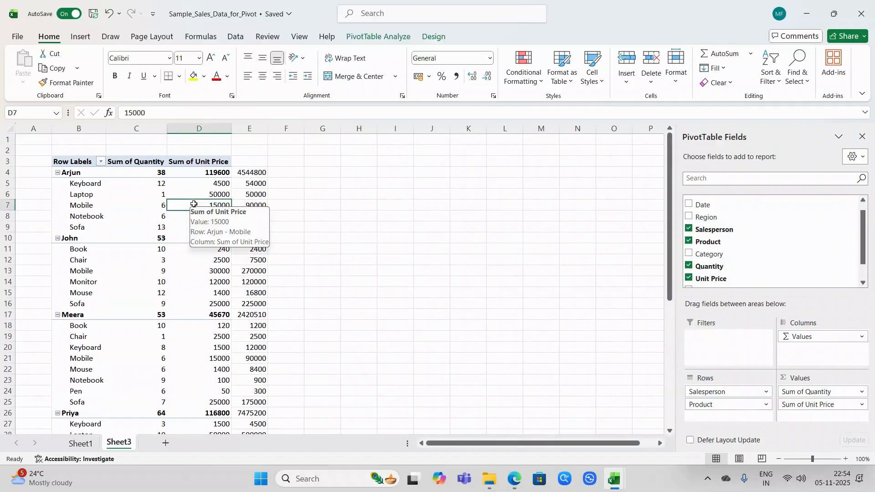
# Step: Clear the multiplication formulas from column E beside the PivotTable and remove the Product field from its rows
pyautogui.click(242, 186)
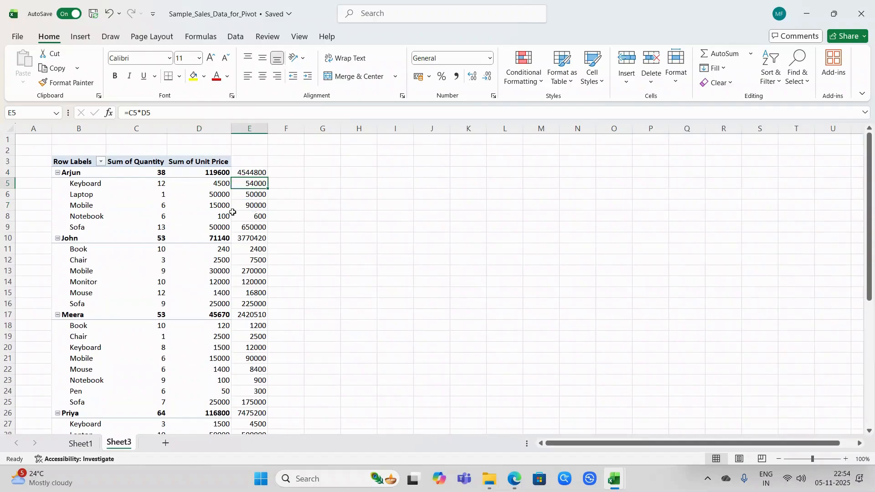
pyautogui.click(240, 213)
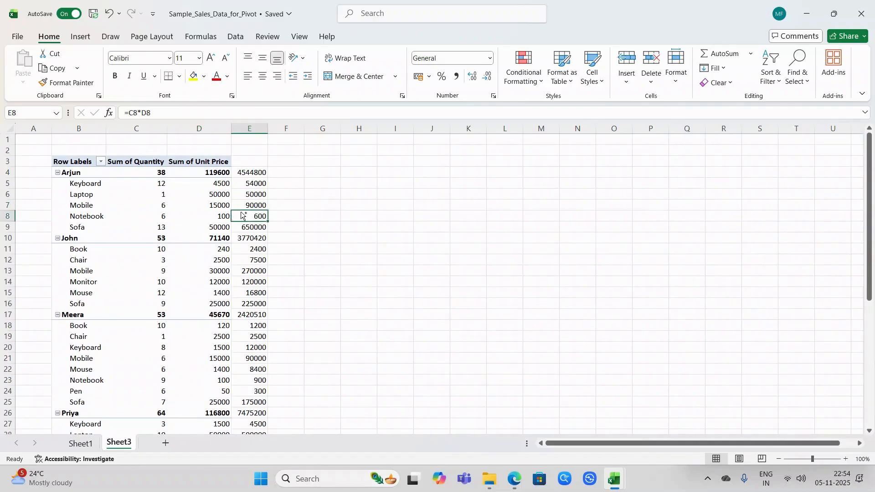
pyautogui.hotkey('ctrl', 'space')
pyautogui.press('Delete')
pyautogui.press('Left')
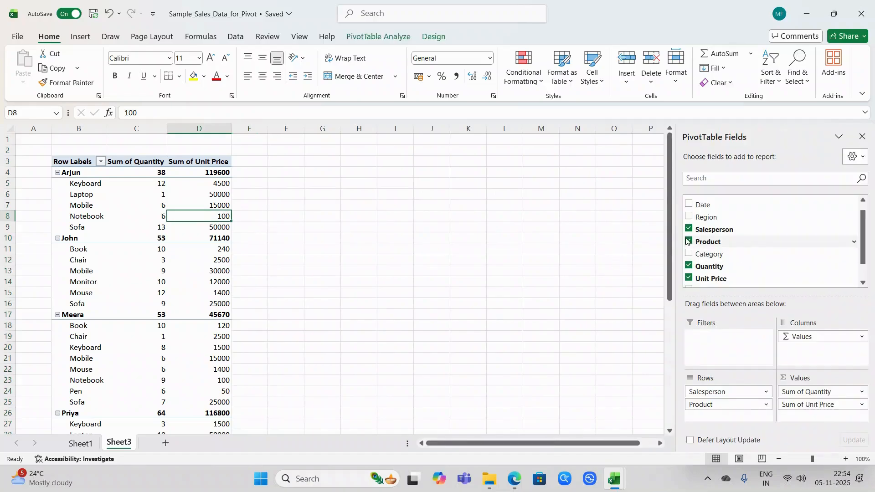
pyautogui.click(689, 242)
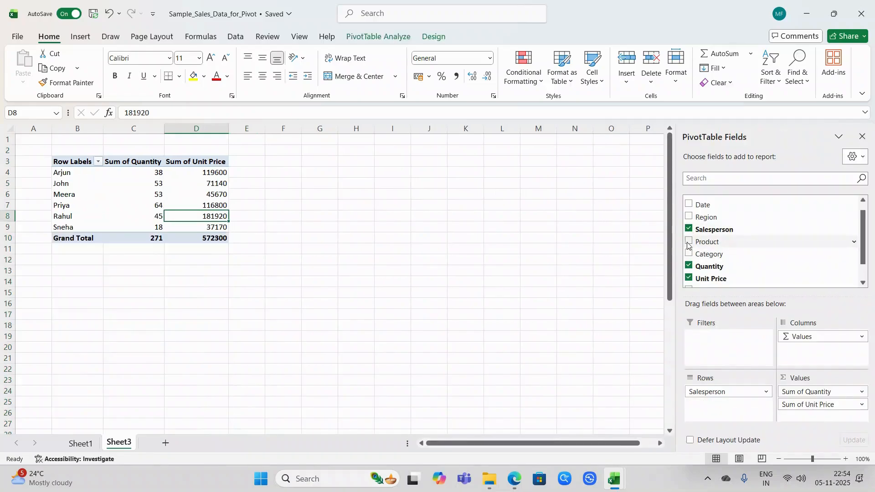
pyautogui.click(494, 192)
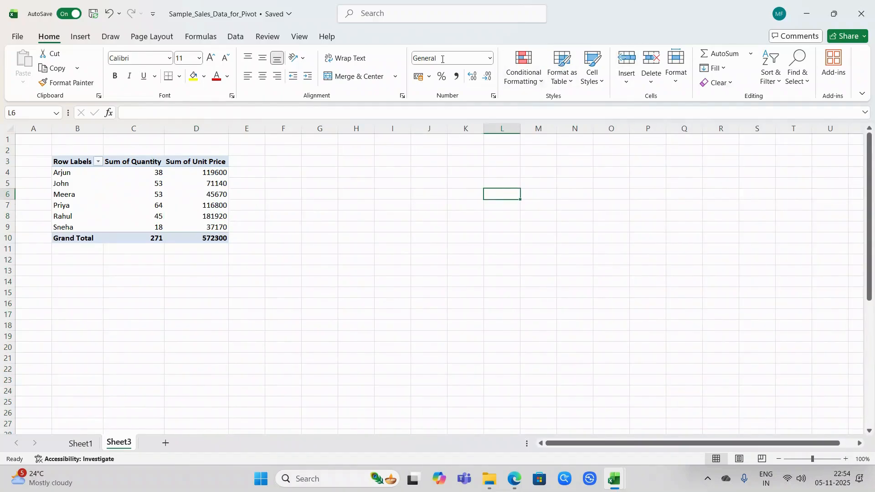
# Step: Start a new calculated field for the PivotTable and name it Sales
pyautogui.click(198, 162)
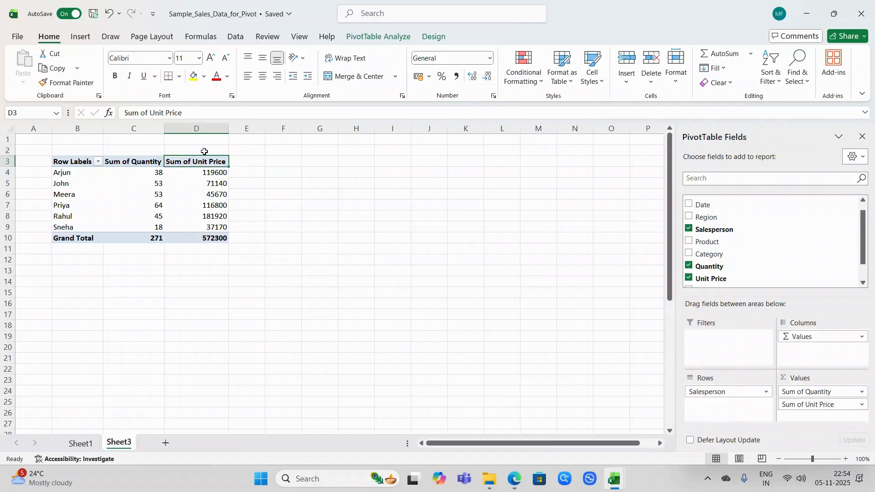
pyautogui.click(352, 34)
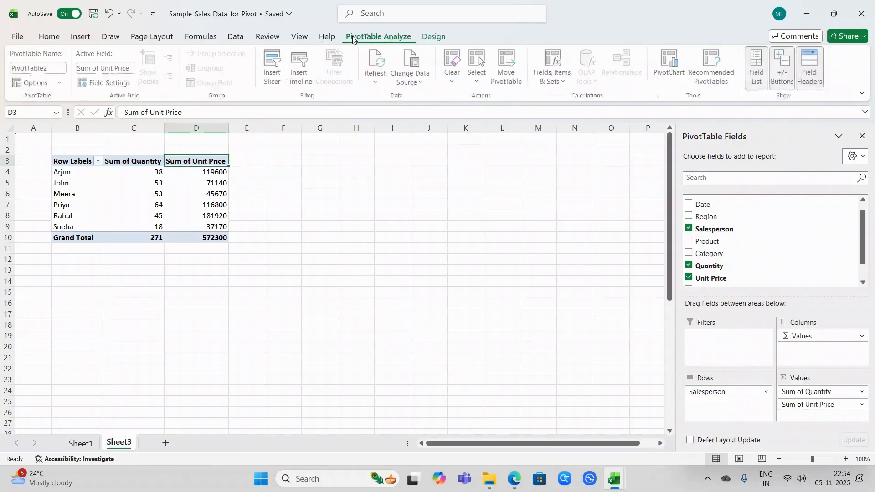
pyautogui.click(565, 86)
pyautogui.click(571, 100)
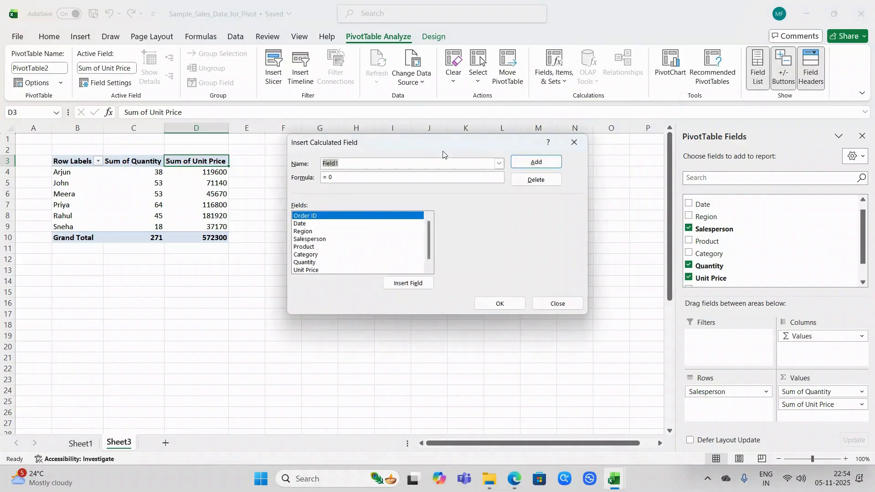
pyautogui.click(436, 165)
pyautogui.press('BackSpace')
pyautogui.press('BackSpace')
pyautogui.press('BackSpace')
pyautogui.press('BackSpace')
pyautogui.press('BackSpace')
pyautogui.press('BackSpace')
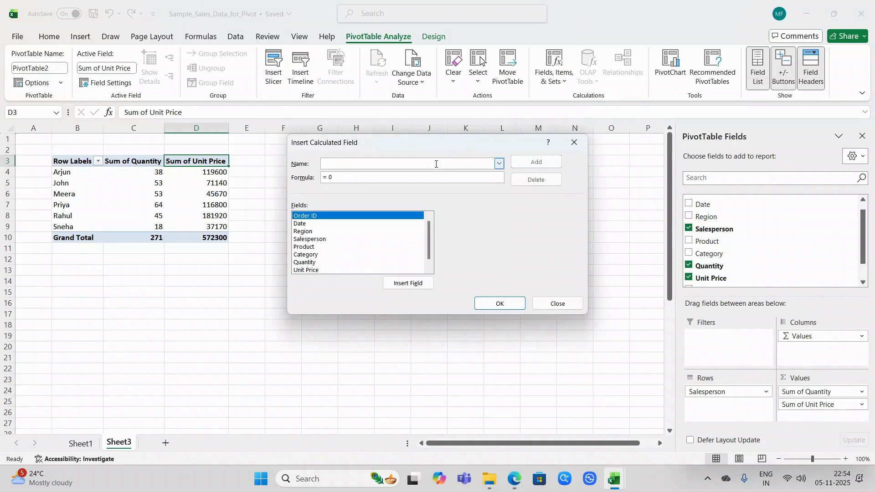
pyautogui.write('Sales')
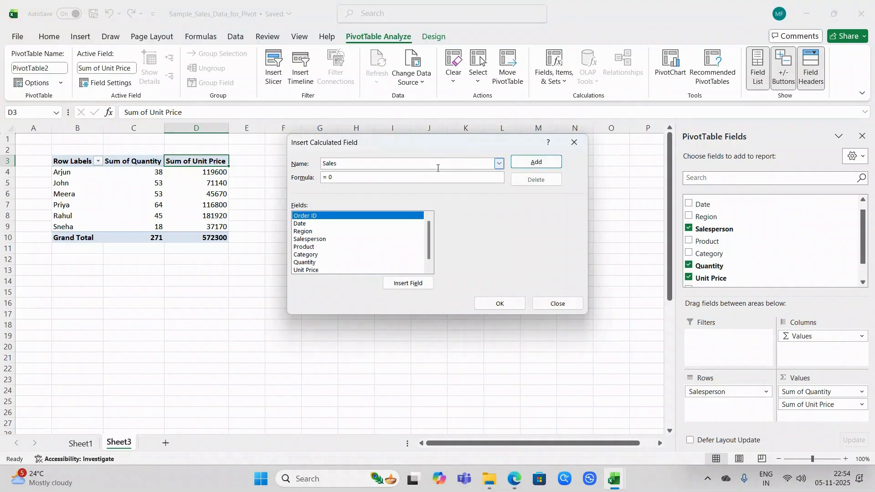
# Step: Define the Sales calculated field as = Quantity* 'Unit Price' and add it to the PivotTable
pyautogui.click(382, 178)
pyautogui.press('BackSpace')
pyautogui.click(301, 263)
pyautogui.click(395, 285)
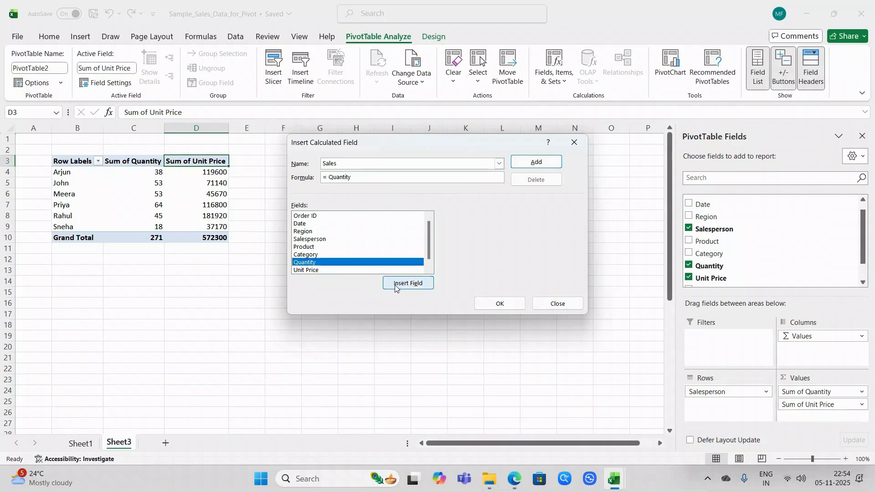
pyautogui.click(353, 270)
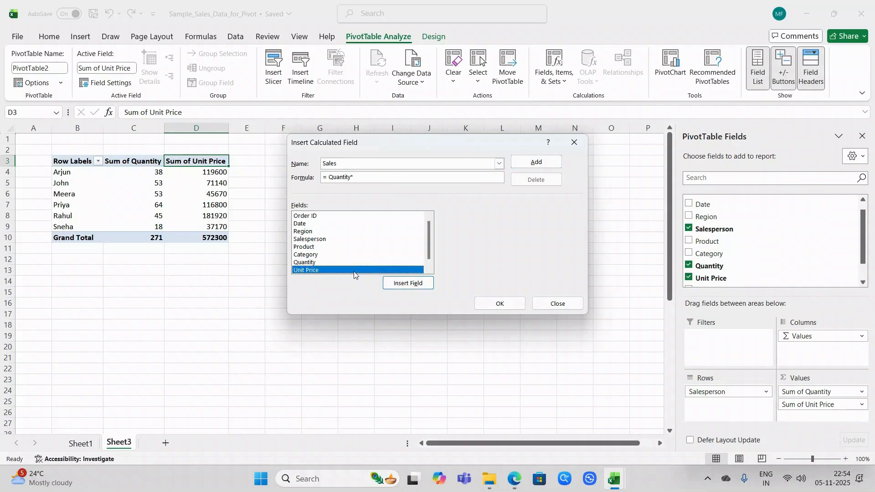
pyautogui.click(401, 285)
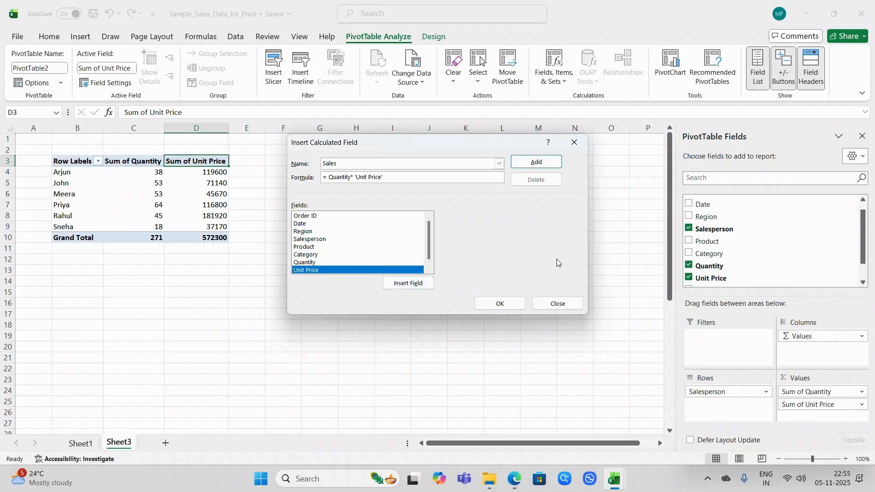
pyautogui.click(493, 303)
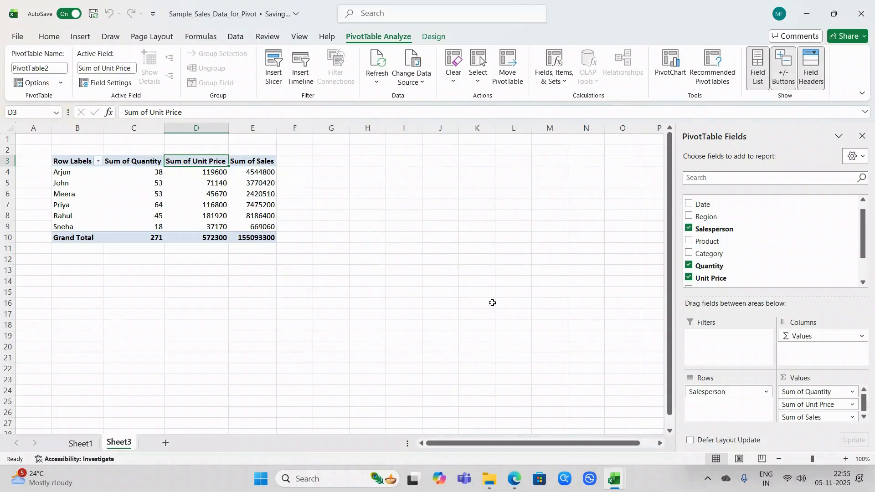
# Step: Widen column E slightly and check the Sum of Sales values against the quantity and unit price
pyautogui.moveTo(276, 135); pyautogui.dragTo(290, 135)
pyautogui.click(263, 172)
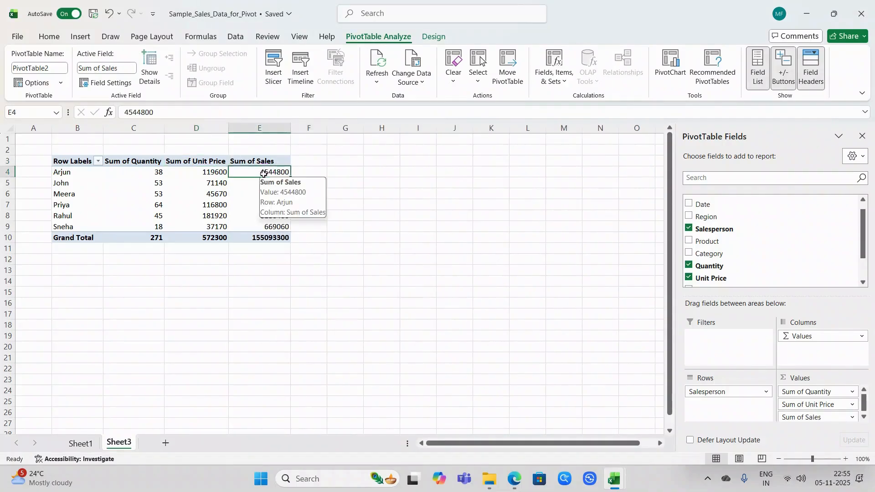
pyautogui.press('Left')
pyautogui.press('Left')
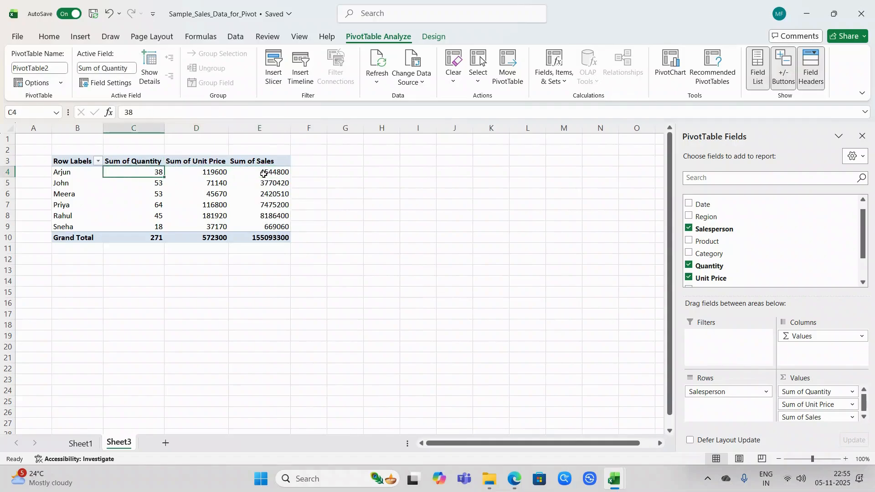
pyautogui.click(253, 192)
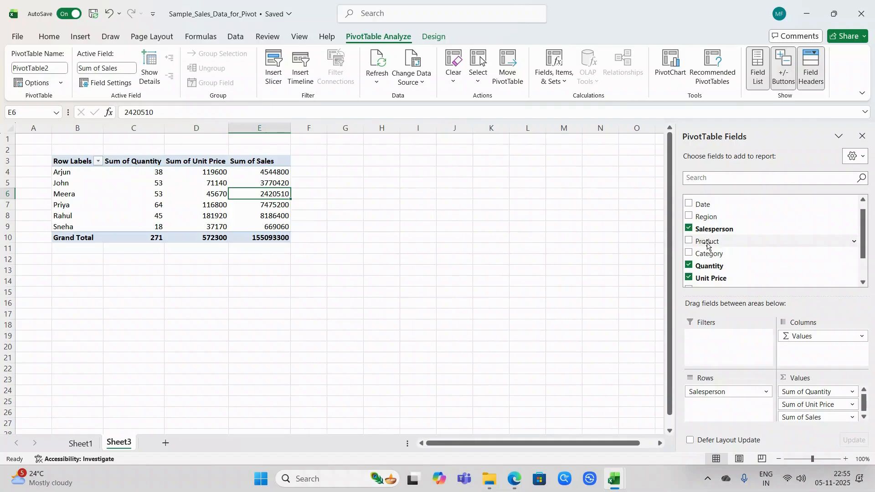
# Step: Add the Product field to the PivotTable rows beneath Salesperson and look over the expanded report
pyautogui.moveTo(708, 245); pyautogui.dragTo(727, 403)
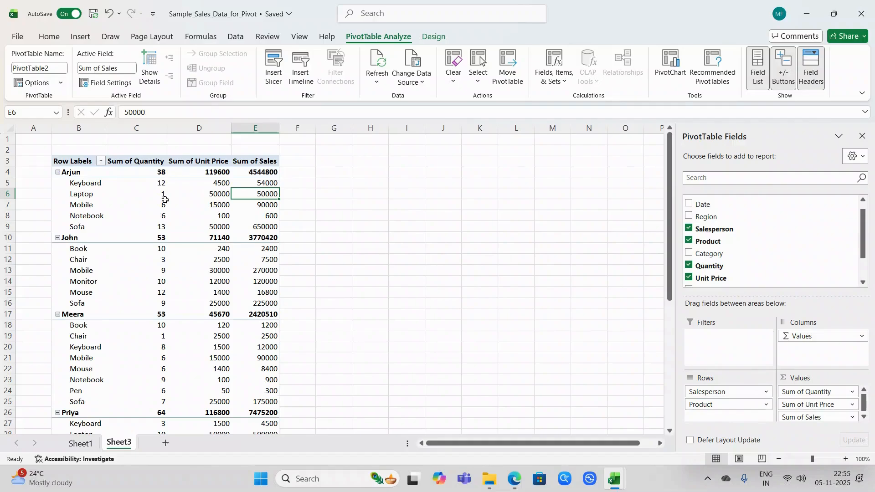
pyautogui.scroll(-5, 164, 199)
pyautogui.scroll(5, 164, 199)
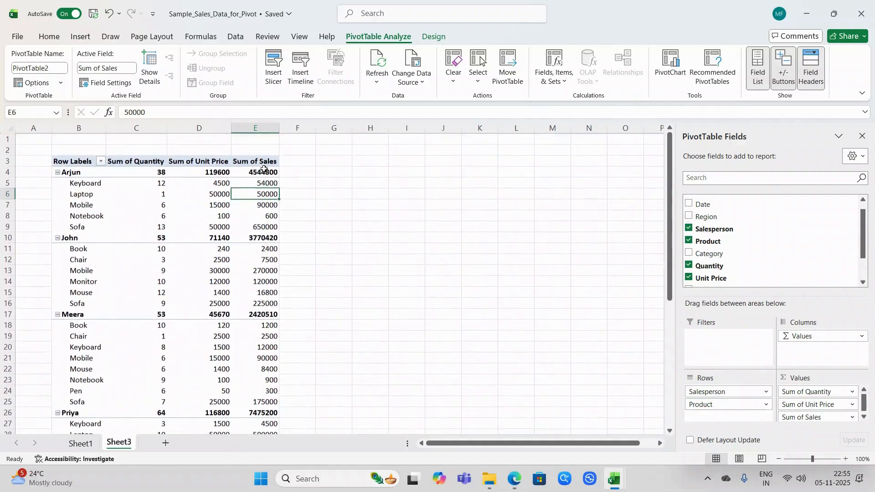
# Step: Examine the Sum of Sales values for the salesperson subtotals and individual products across the report
pyautogui.click(264, 173)
pyautogui.click(258, 203)
pyautogui.hotkey('ctrl', 'Right')
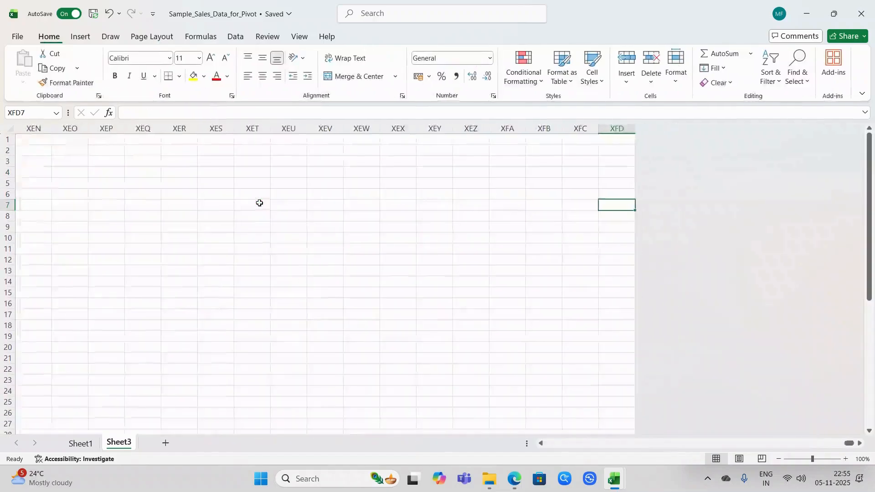
pyautogui.press('Home')
pyautogui.press('Right')
pyautogui.press('Right')
pyautogui.press('Right')
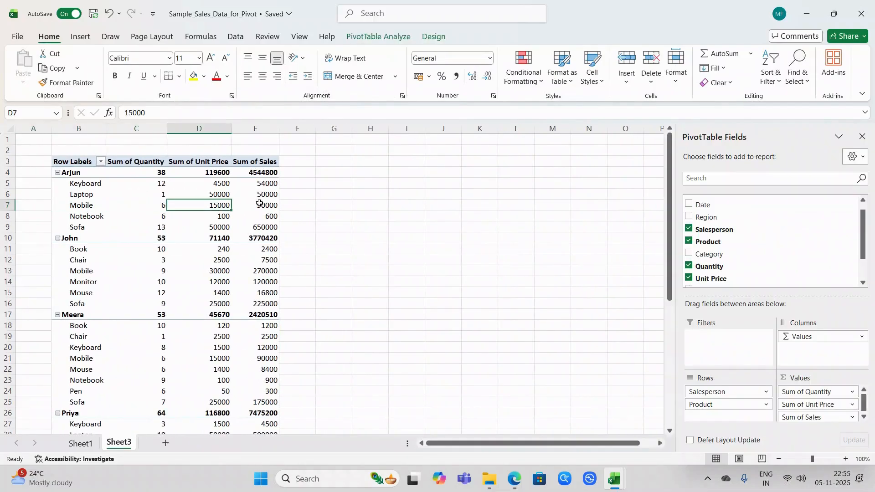
pyautogui.press('Right')
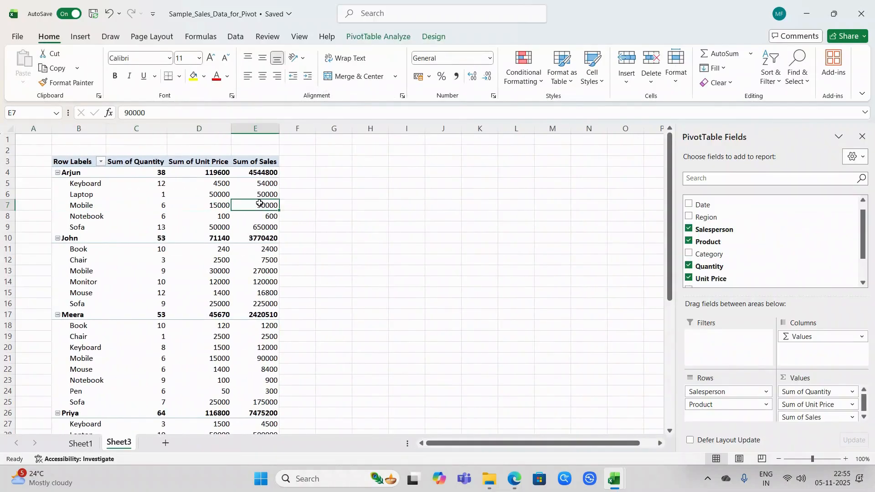
pyautogui.scroll(-2, 260, 203)
pyautogui.scroll(3, 259, 204)
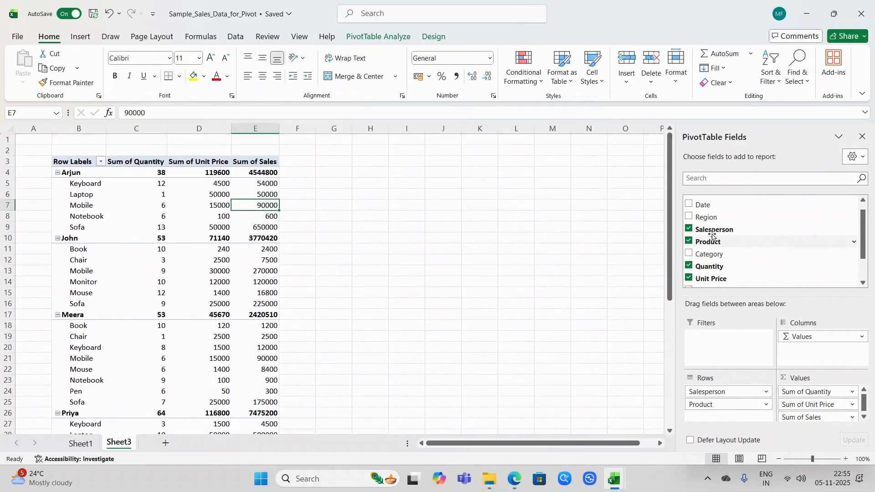
# Step: Rearrange the PivotTable rows to Region above Salesperson without Product, and hide the field list
pyautogui.moveTo(718, 219); pyautogui.dragTo(723, 389)
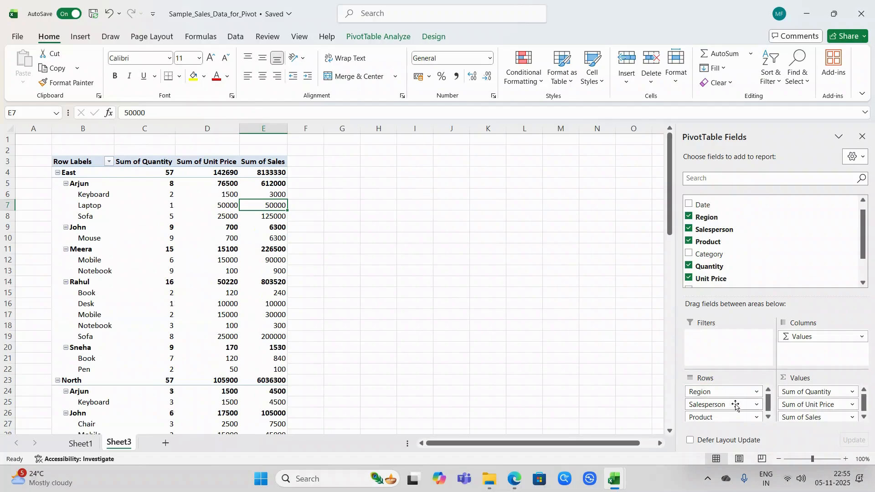
pyautogui.click(711, 417)
pyautogui.click(720, 391)
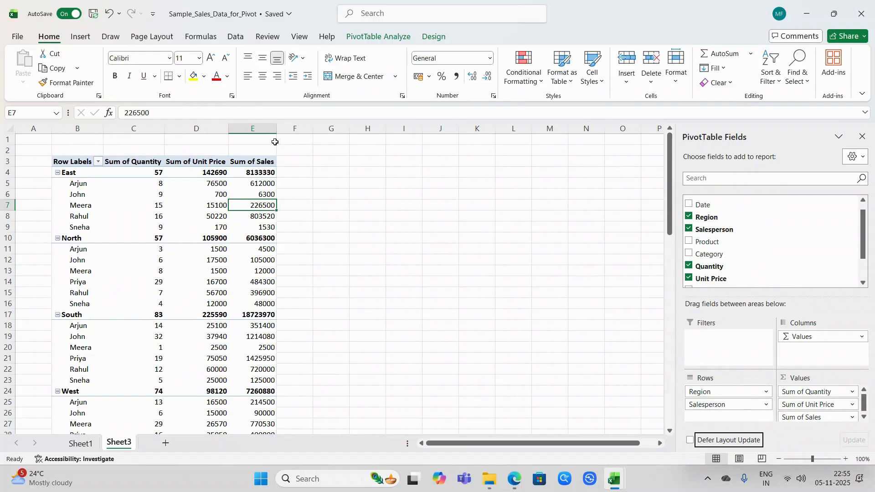
pyautogui.click(865, 140)
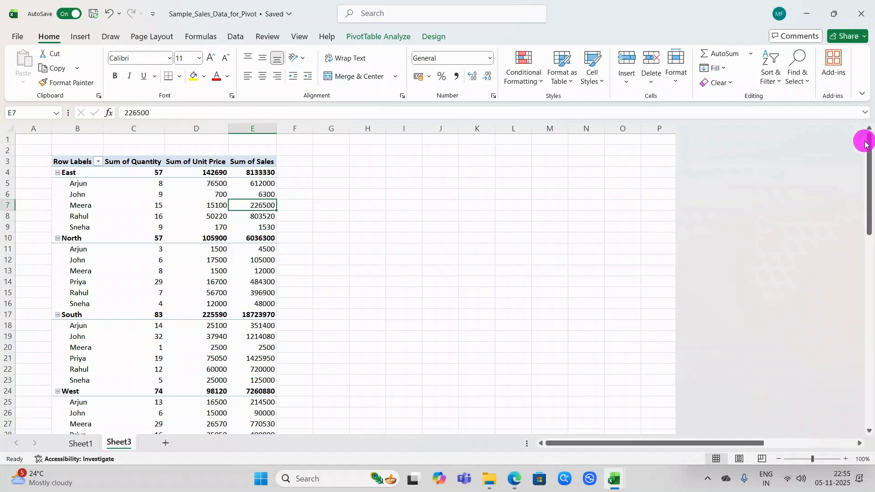
pyautogui.click(318, 173)
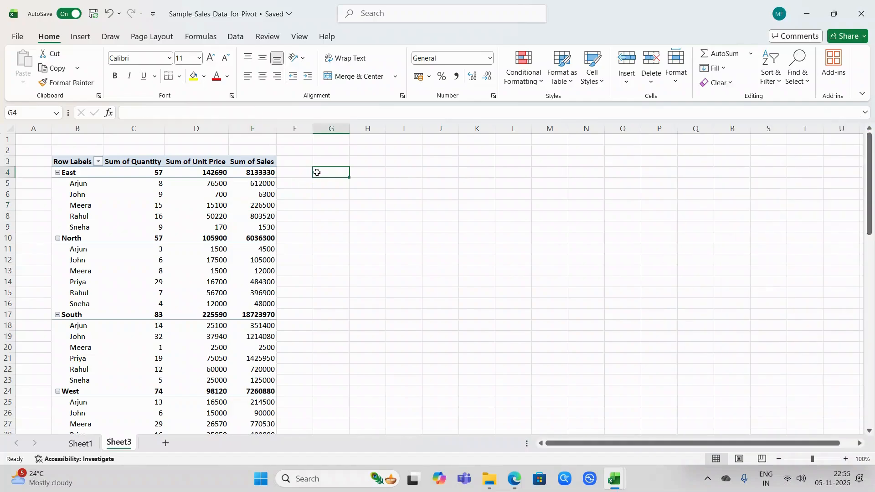